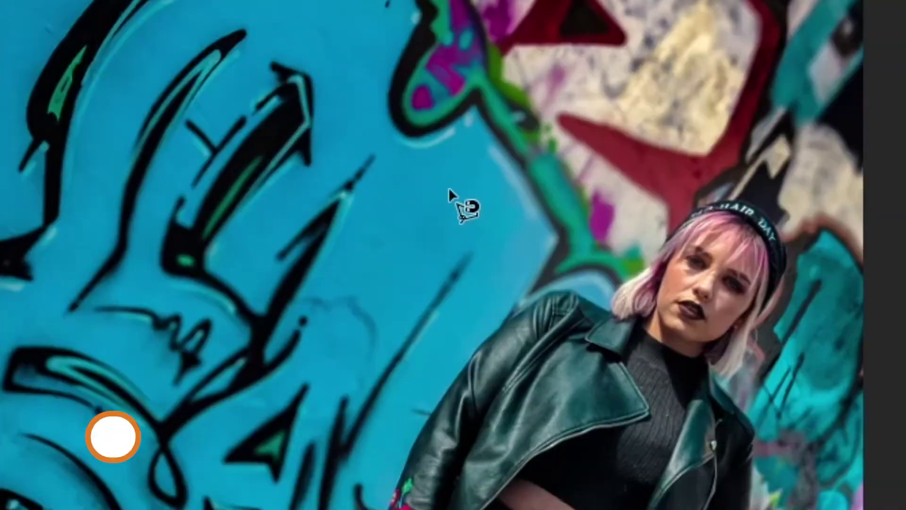
Step: Trace the woman's outline with the Magnetic Lasso tool from the embroidered sleeve over the shoulder and hair to the headband
key("shift+l")
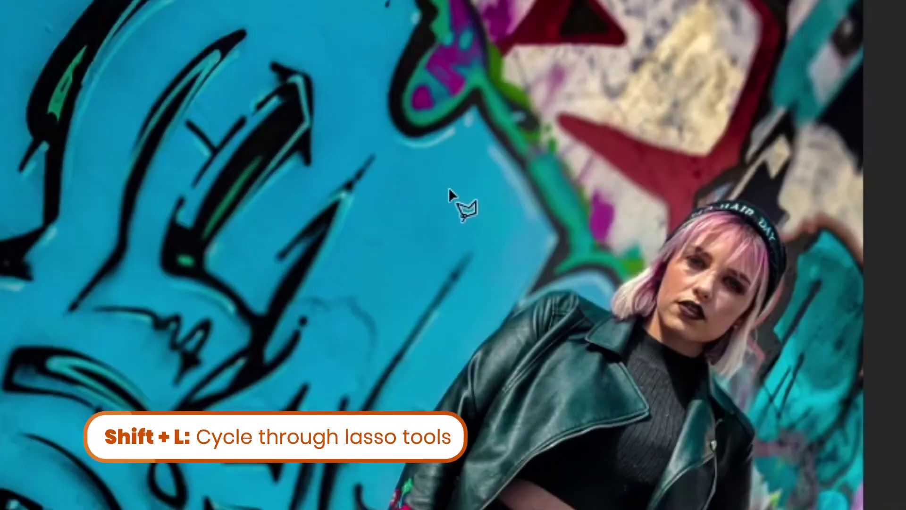
key("shift+l")
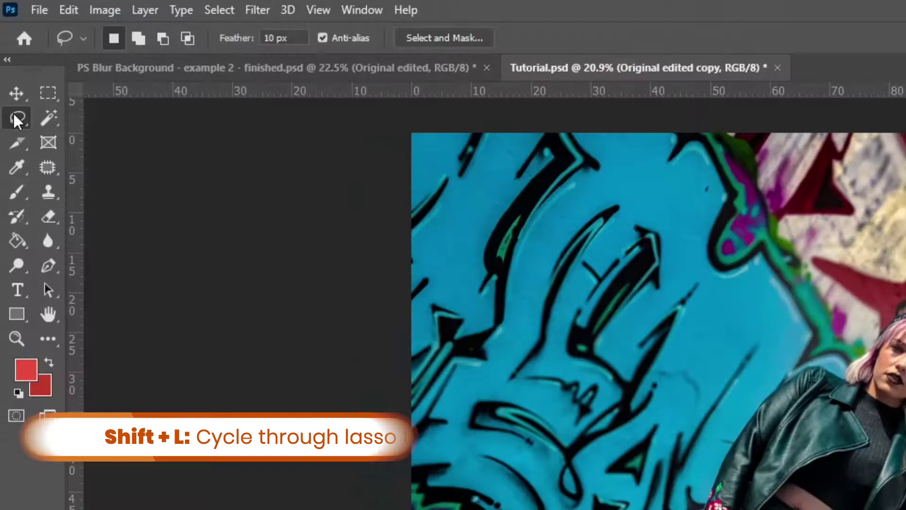
right_click(16, 117)
left_click(92, 156)
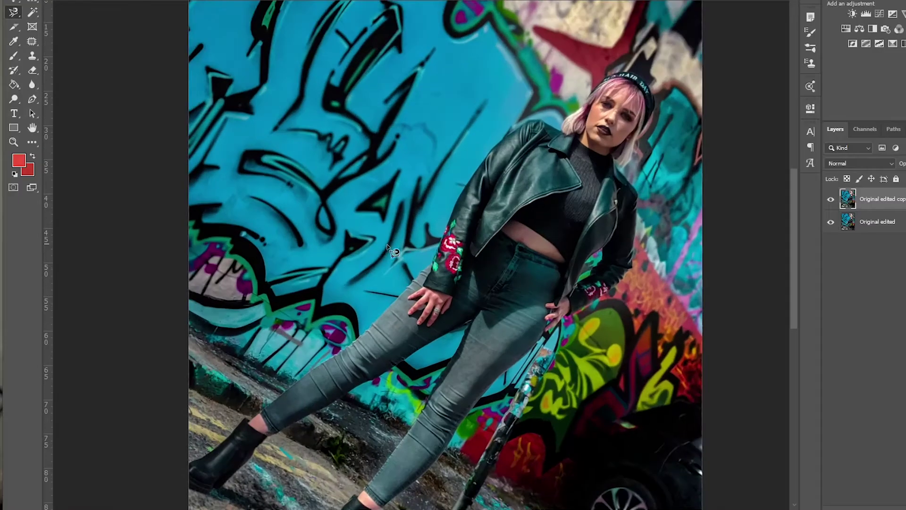
scroll(418, 261, "up", 6)
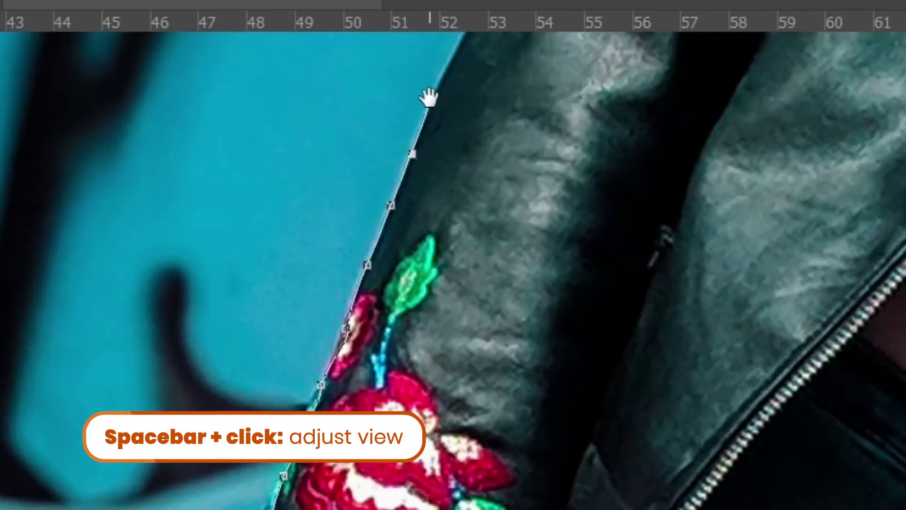
left_click(488, 30)
left_click_drag(429, 98, 254, 491)
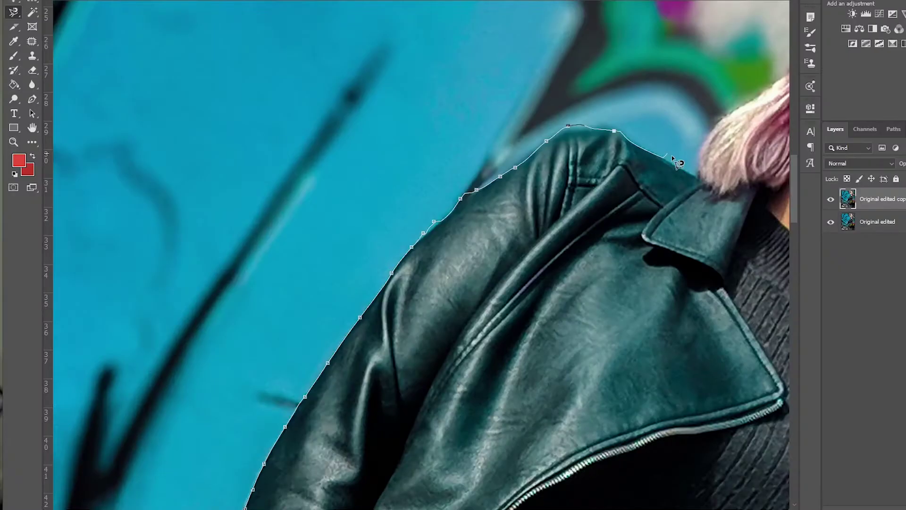
mouse_move(750, 98)
left_mouse_down()
mouse_move(424, 403)
mouse_move(338, 299)
left_mouse_up()
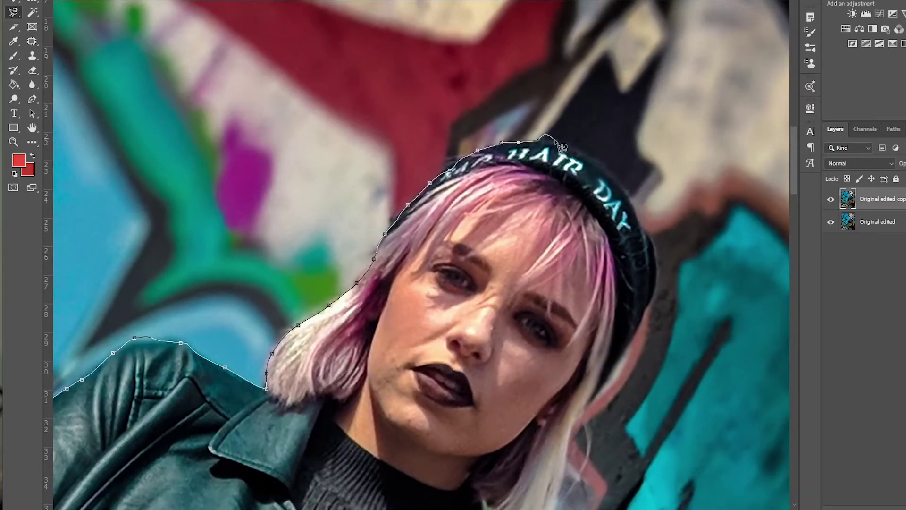
Step: Continue the Magnetic Lasso outline down the other sleeve and outer leg, around the front boot and up the inner leg
scroll(592, 420, "down", 15)
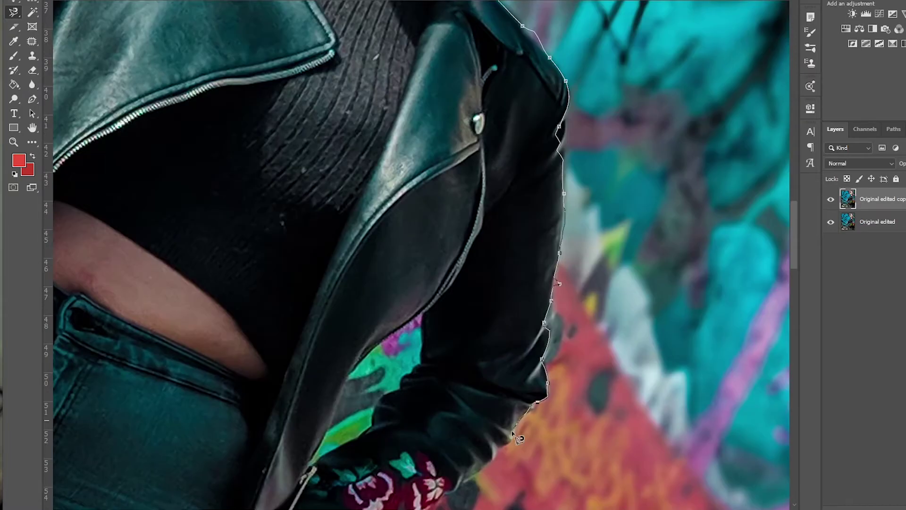
scroll(577, 196, "down", 5)
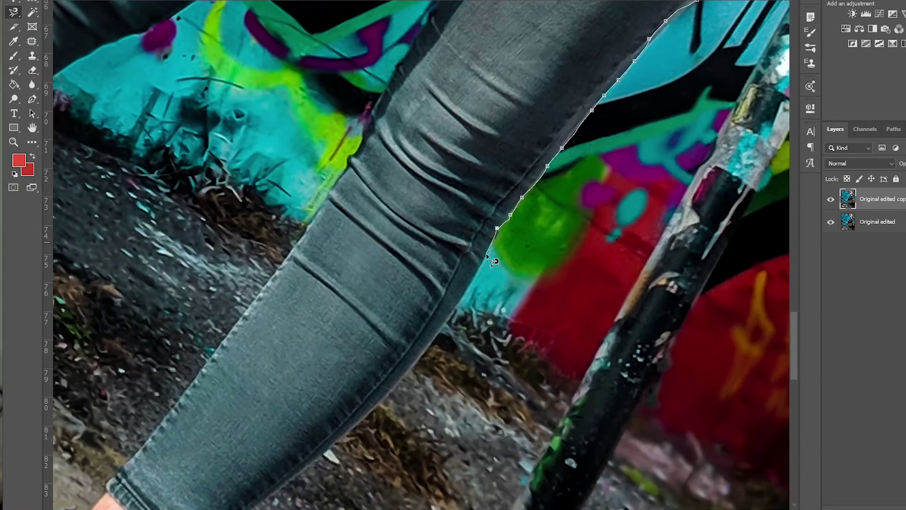
scroll(488, 257, "down", 9)
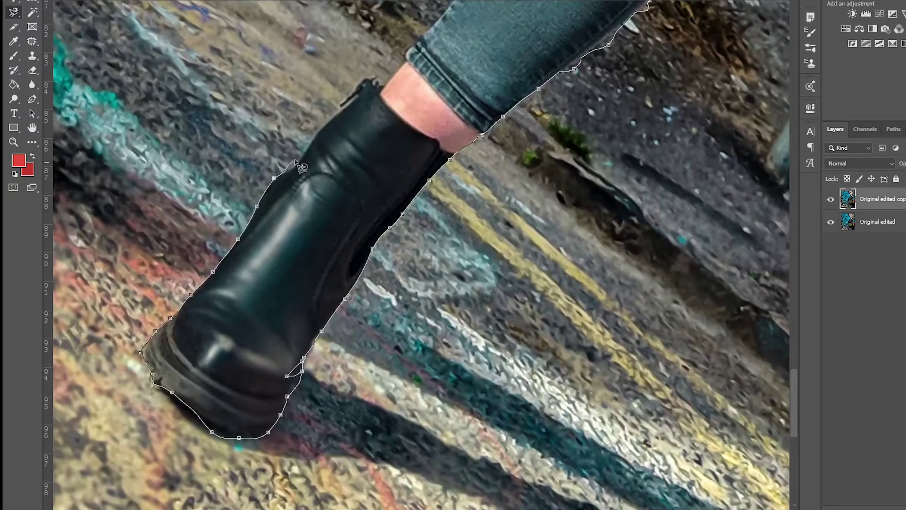
scroll(302, 167, "up", 15)
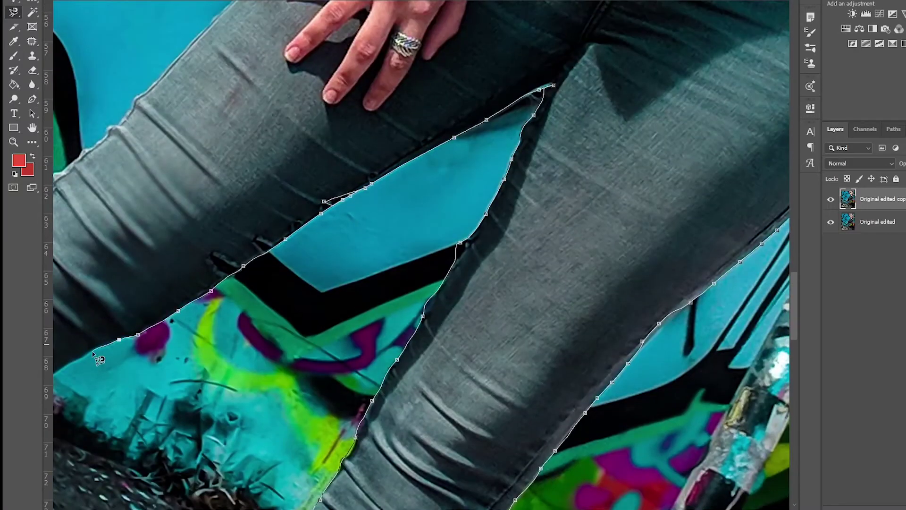
Step: Trace the inner side of the rear leg and its boot, and follow the outer leg back up to close the selection
scroll(93, 354, "down", 7)
scroll(448, 335, "left", 5)
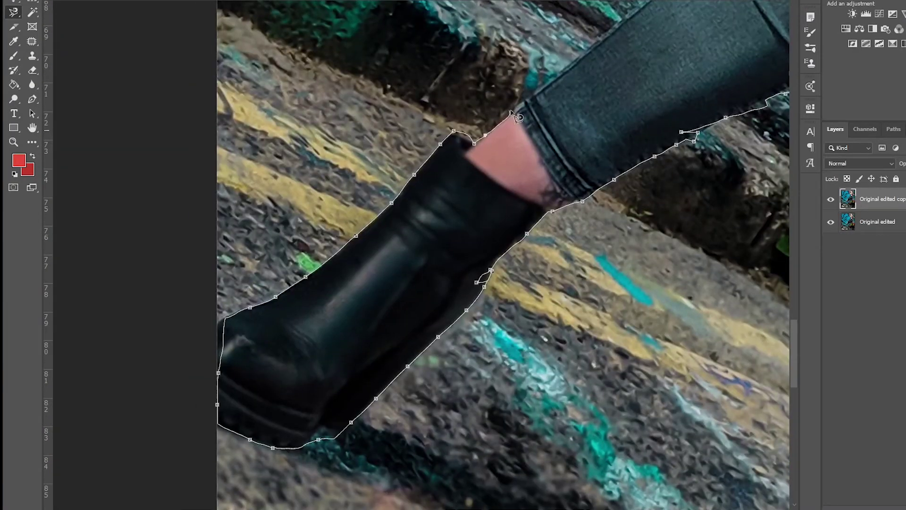
scroll(517, 117, "up", 15)
scroll(517, 117, "right", 5)
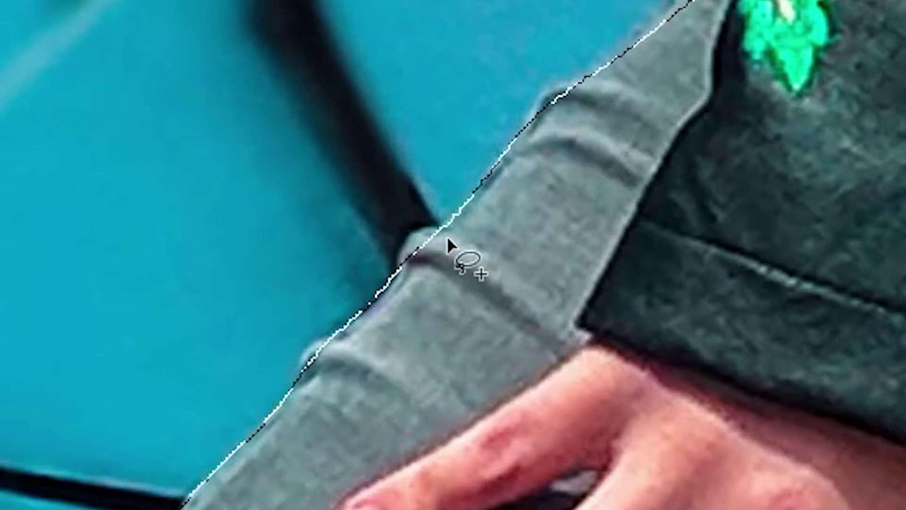
Step: Set the Lasso tool's feather to 0 px and add the missed jeans edge below the embroidered cuff to the selection
left_click(358, 327)
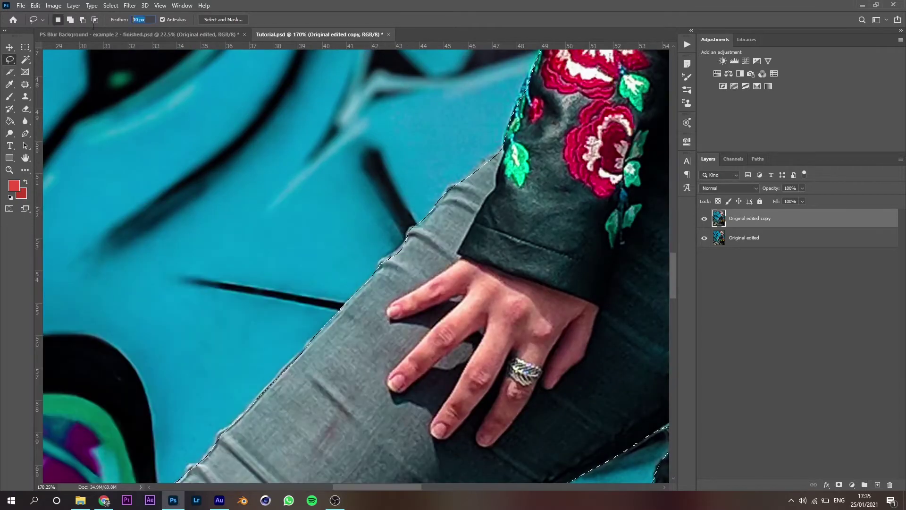
type("0")
key("Return")
left_click_drag(373, 381, 534, 158)
left_click_drag(320, 302, 508, 180)
left_click_drag(419, 246, 660, 99)
mouse_move(331, 425)
left_mouse_down()
mouse_move(543, 156)
mouse_move(331, 377)
left_mouse_up()
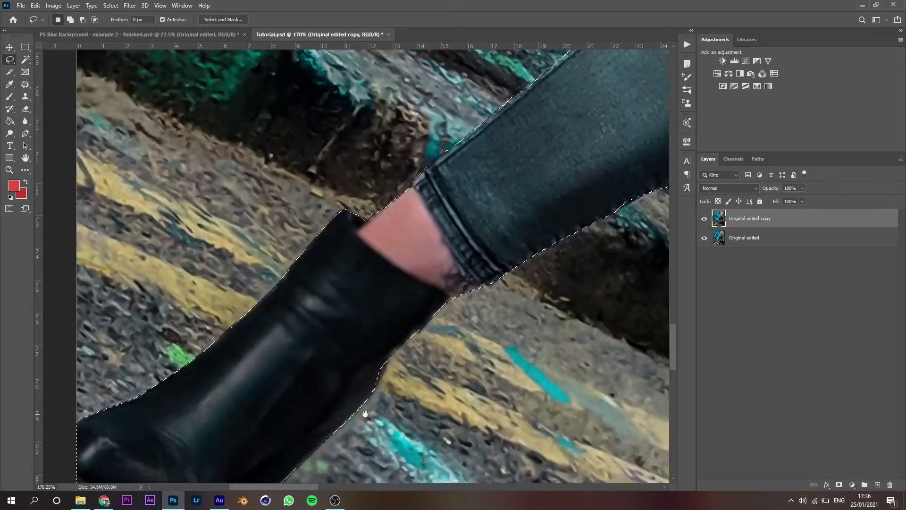
Step: Correct the selection edge around the rear boot with the Lasso tool and subtract the leftover background between the legs
left_click_drag(566, 188, 330, 331)
left_click_drag(566, 378, 330, 189)
left_click_drag(519, 189, 307, 292)
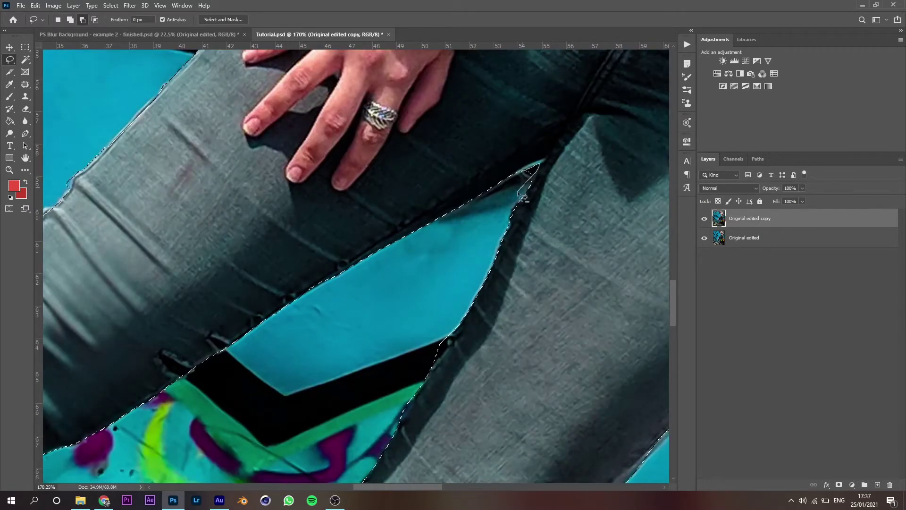
left_click_drag(465, 326, 566, 47)
left_click_drag(330, 424, 442, 165)
left_click_drag(283, 472, 495, 165)
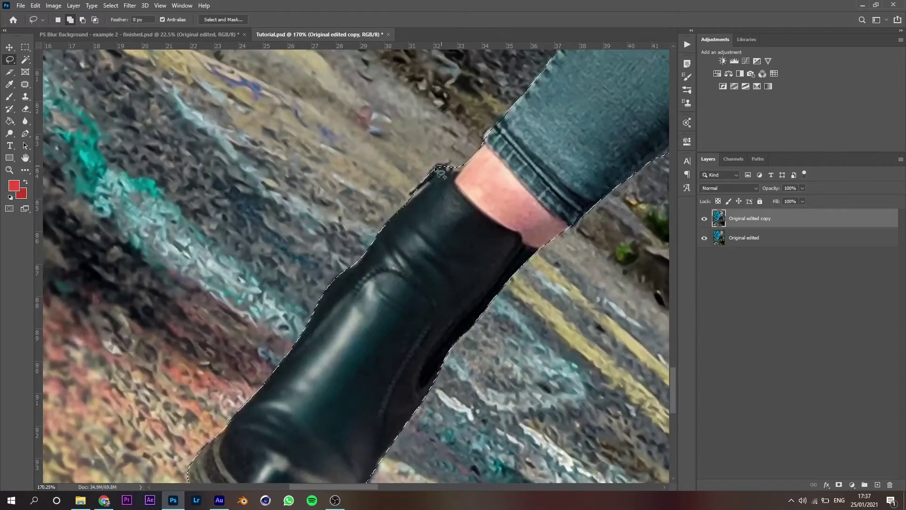
Step: Correct the selection along the front boot and leg, and subtract the background gap between the jacket and the bent arm
left_click_drag(193, 441, 193, 342)
left_click_drag(566, 118, 331, 425)
left_click_drag(613, 142, 354, 425)
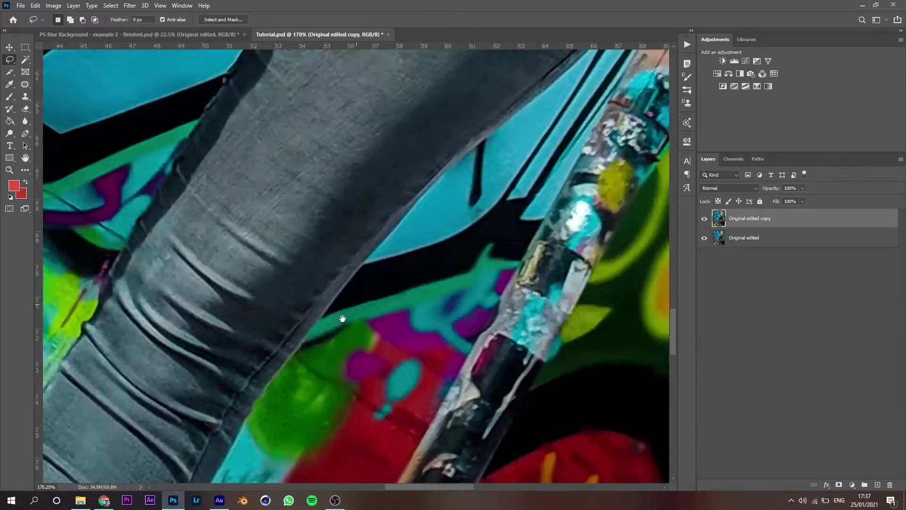
left_click_drag(661, 118, 440, 264)
key("shift+l")
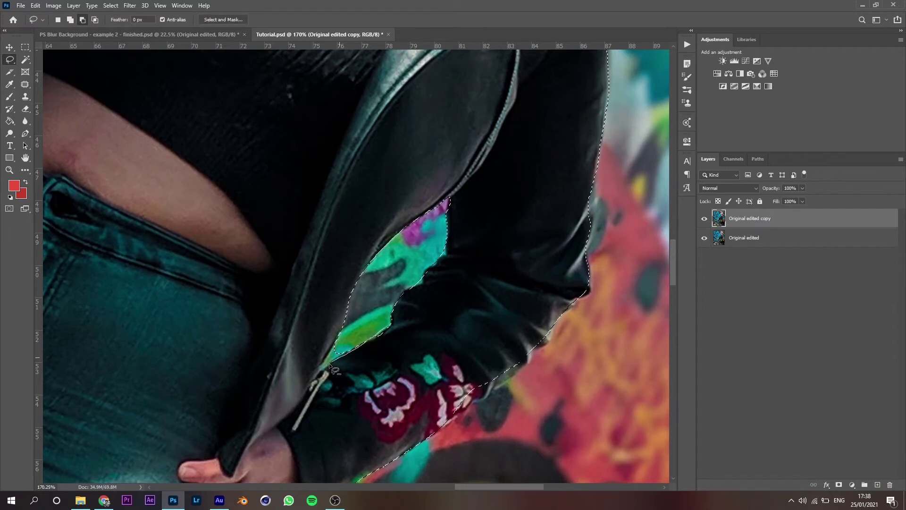
Step: Add the missed edge of the bent arm's jacket sleeve below the elbow to the selection
scroll(331, 363, "down", 5)
left_click_drag(468, 261, 209, 454)
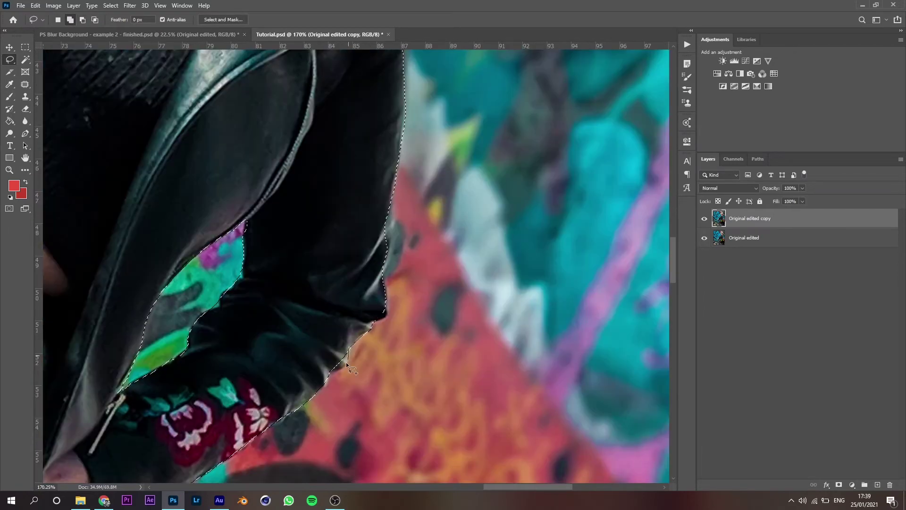
scroll(390, 193, "up", 10)
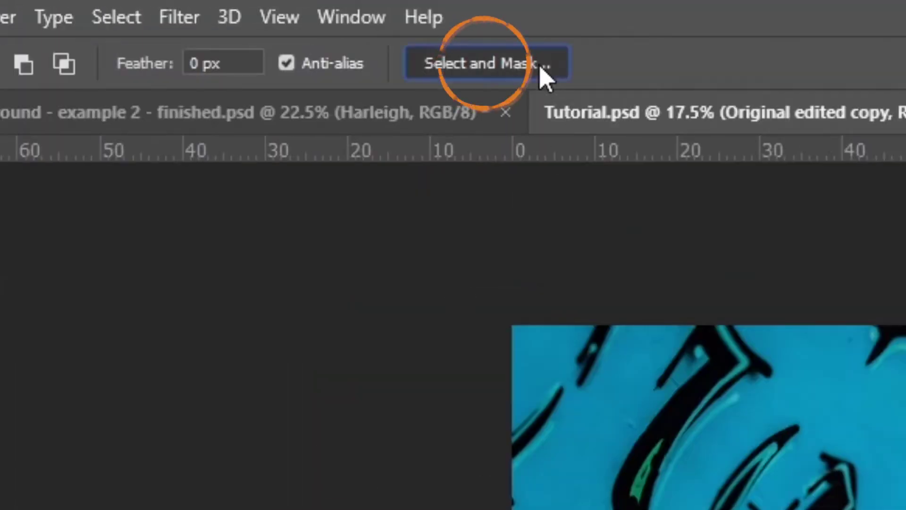
Step: Open the selection in Select and Mask and refine the hair edges beside the face with a smaller Refine Edge Brush
left_click(541, 66)
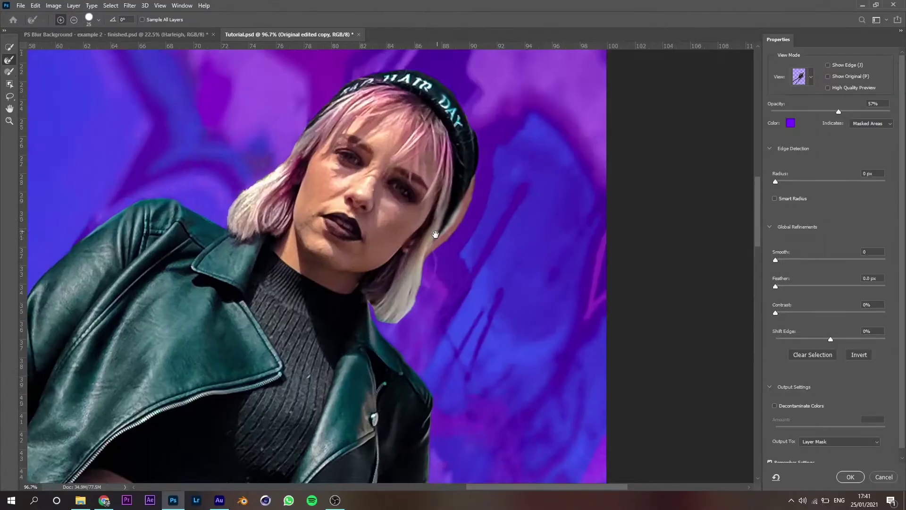
scroll(206, 164, "up", 3)
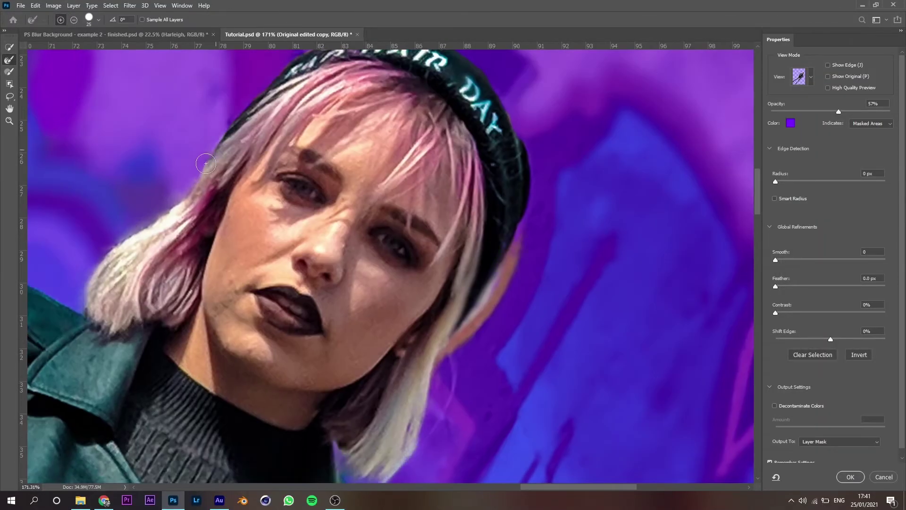
key("bracketleft")
key("bracketleft")
key("bracketleft")
scroll(234, 152, "up", 5)
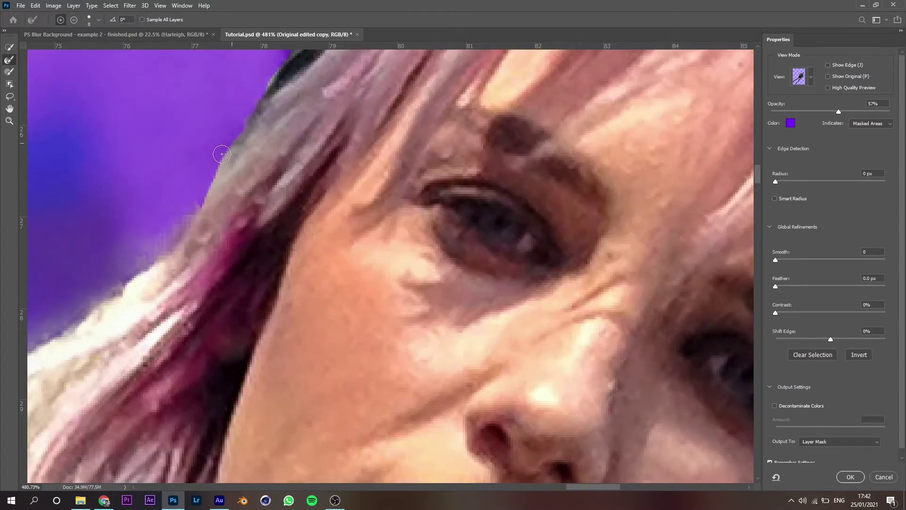
scroll(238, 97, "down", 5)
scroll(239, 166, "up", 3)
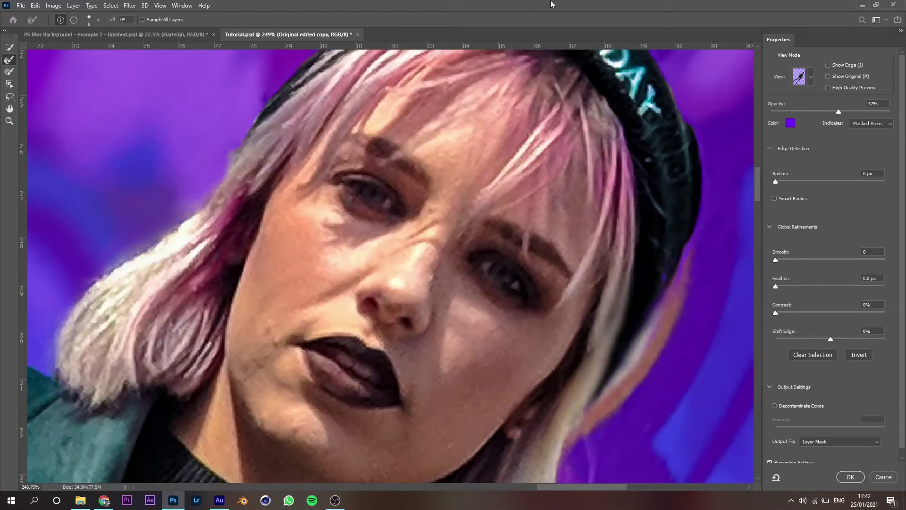
scroll(662, 264, "down", 1)
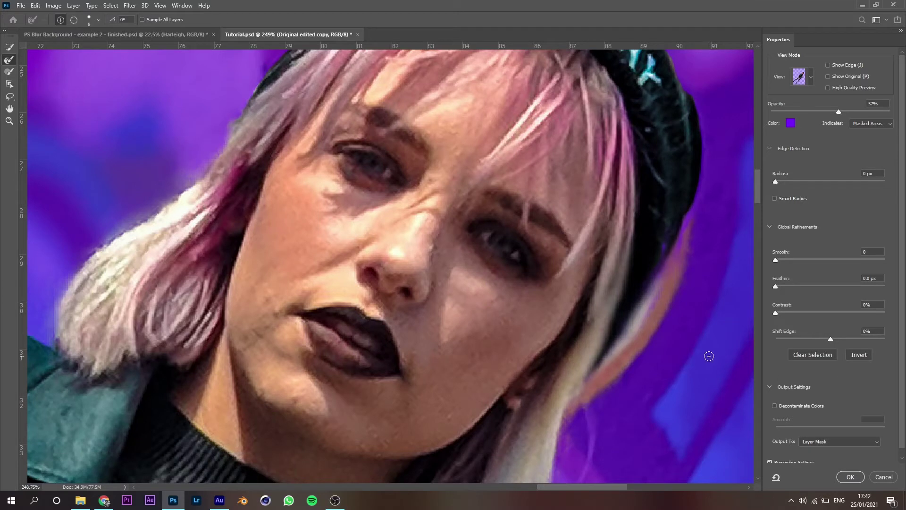
key("ctrl+0")
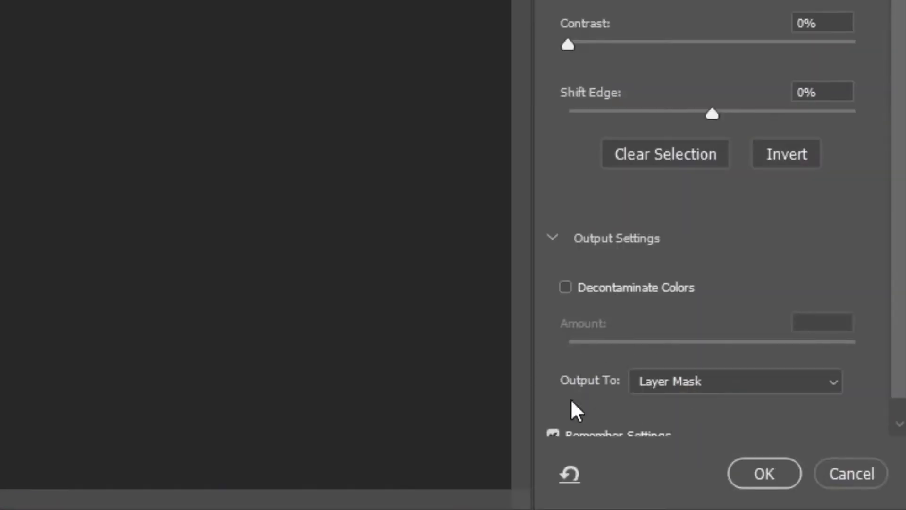
Step: Output the refined selection as a Layer Mask and apply it to the copied layer
left_click(660, 382)
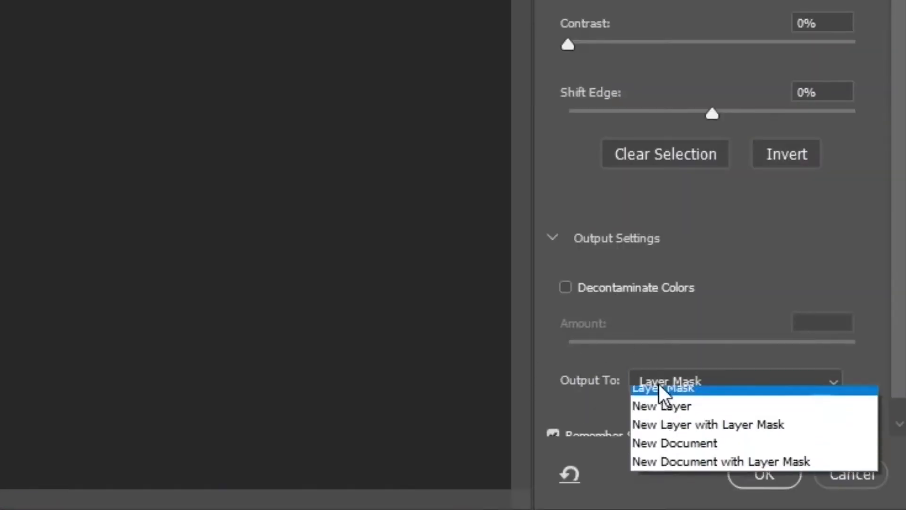
left_click(640, 414)
left_click(794, 476)
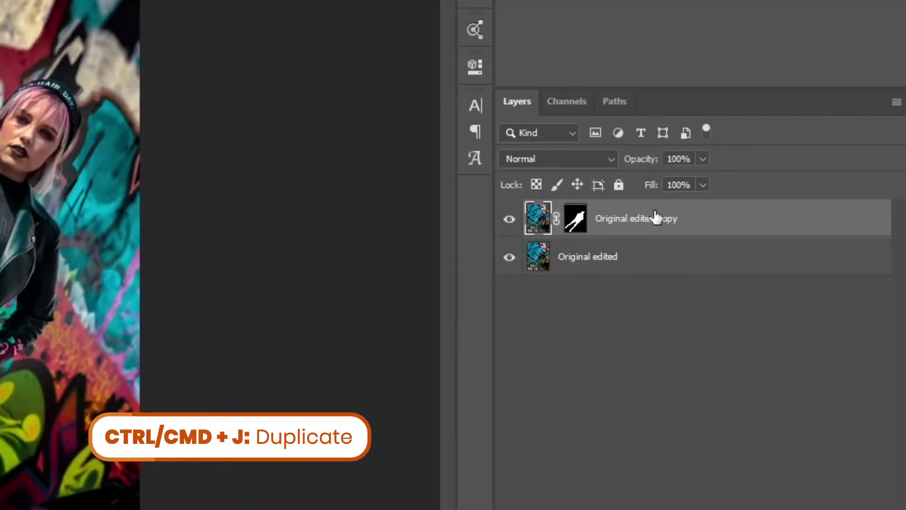
Step: Duplicate the masked Original edited copy layer and delete the duplicate's layer mask
key("ctrl+j")
right_click(580, 214)
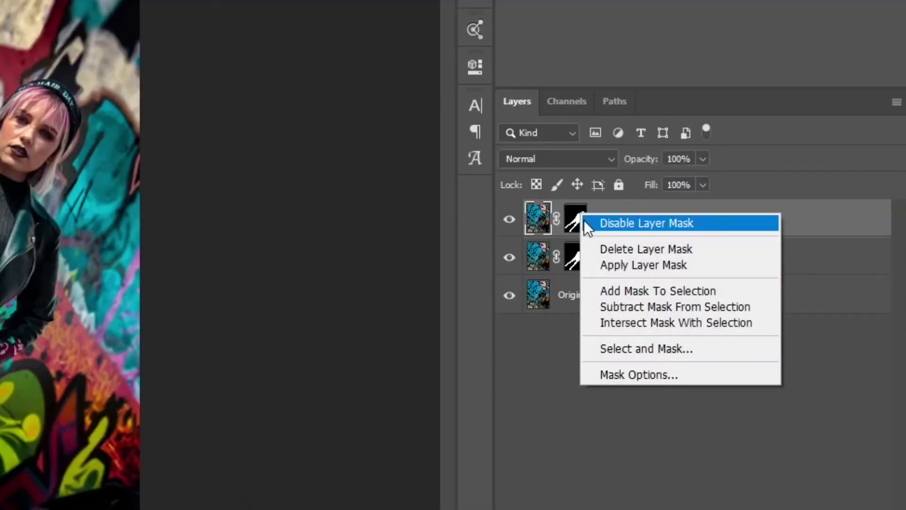
left_click(618, 249)
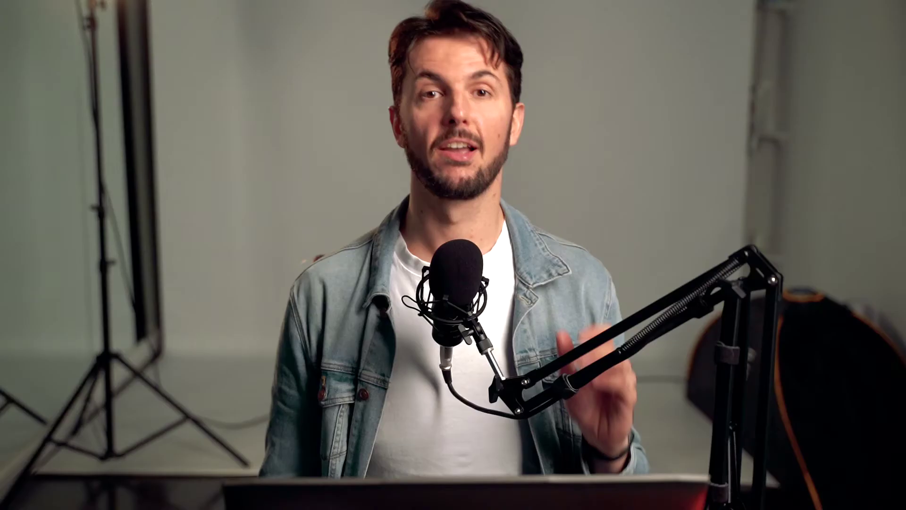
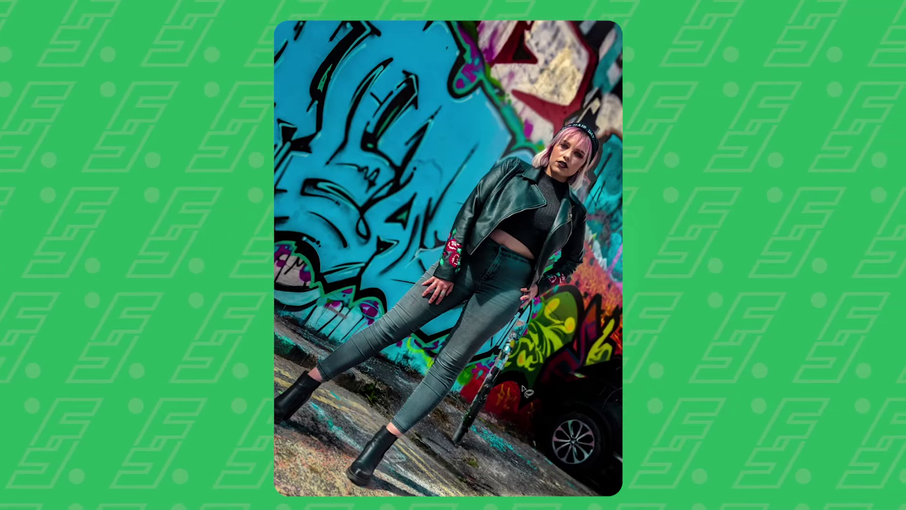
mouse_move(523, 322)
left_mouse_down()
mouse_move(461, 375)
mouse_move(457, 456)
mouse_move(551, 338)
mouse_move(477, 335)
mouse_move(487, 444)
left_mouse_up()
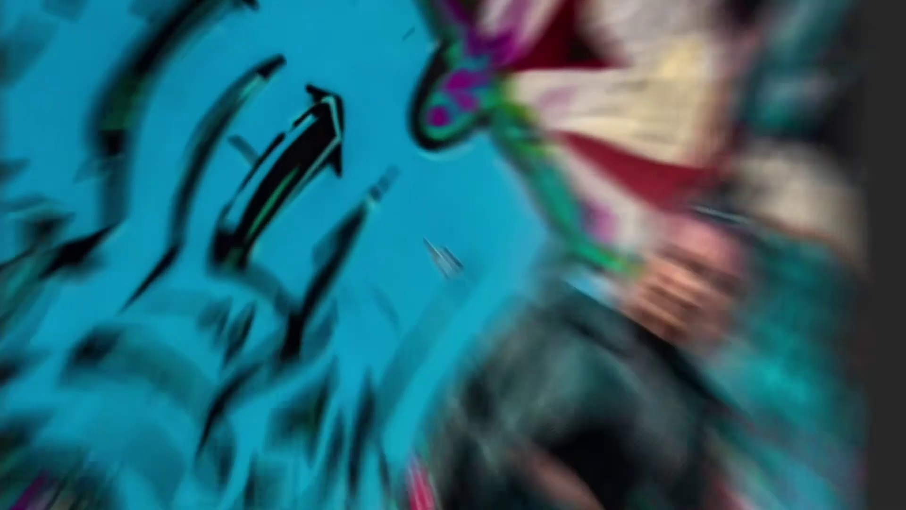
Step: Outline the paint-covered pole with the Polygonal Lasso and turn the selection into a layer mask on the Pole layer
key("shift+l")
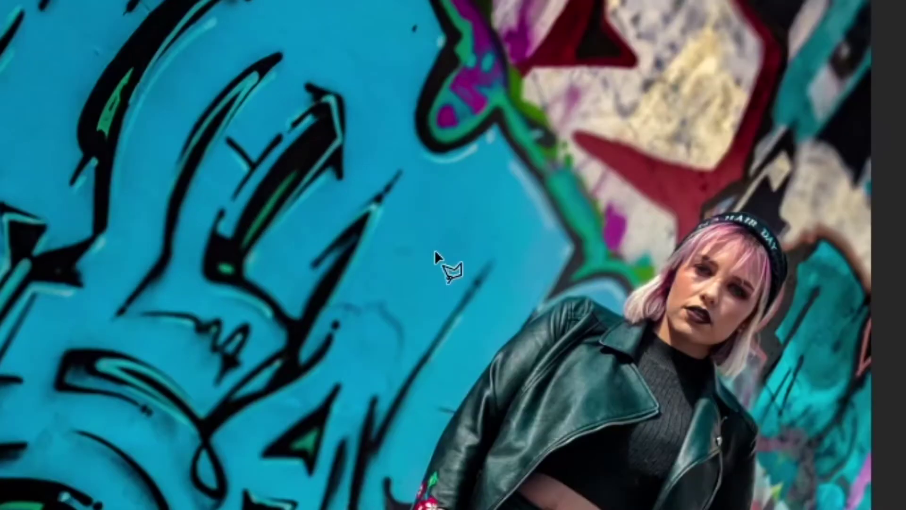
left_click(434, 251)
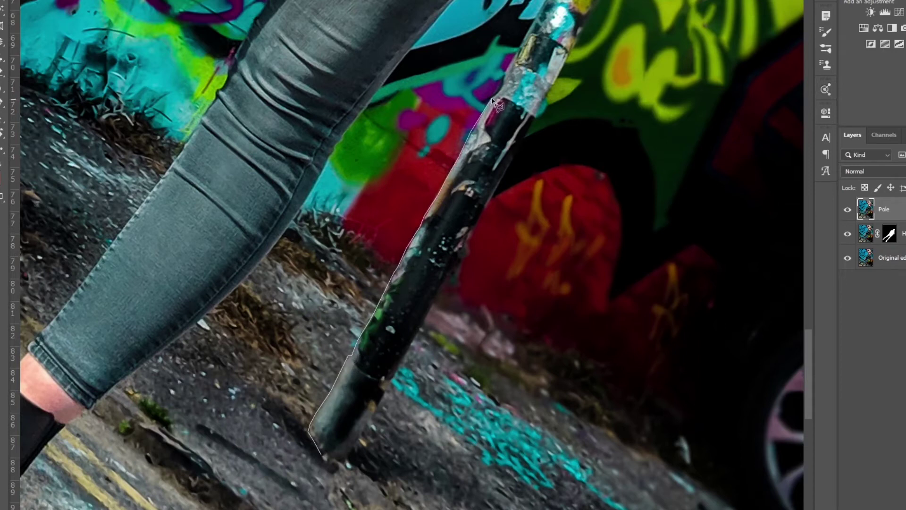
scroll(499, 96, "up", 5)
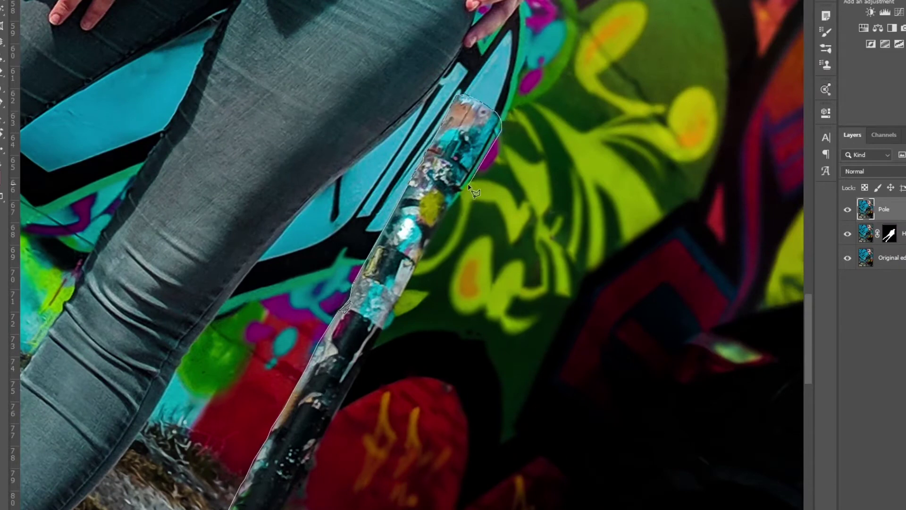
scroll(335, 415, "down", 5)
scroll(335, 415, "left", 3)
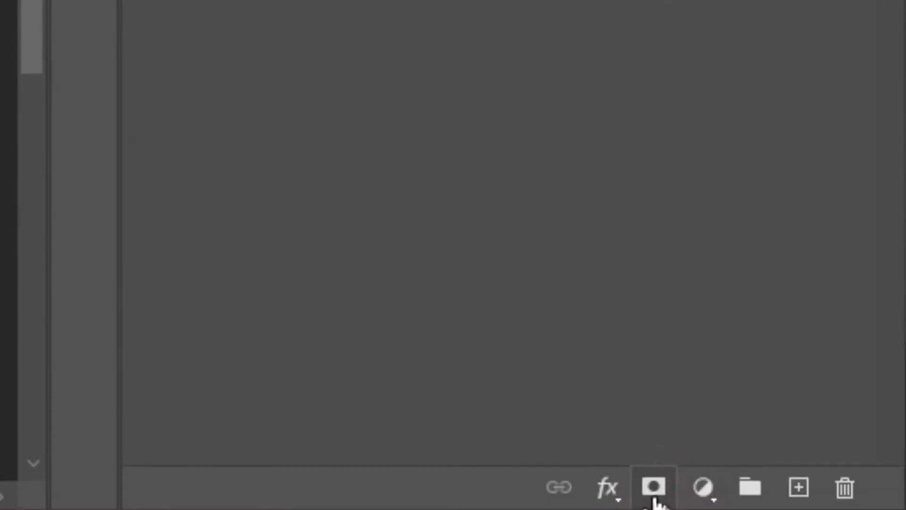
left_click(655, 488)
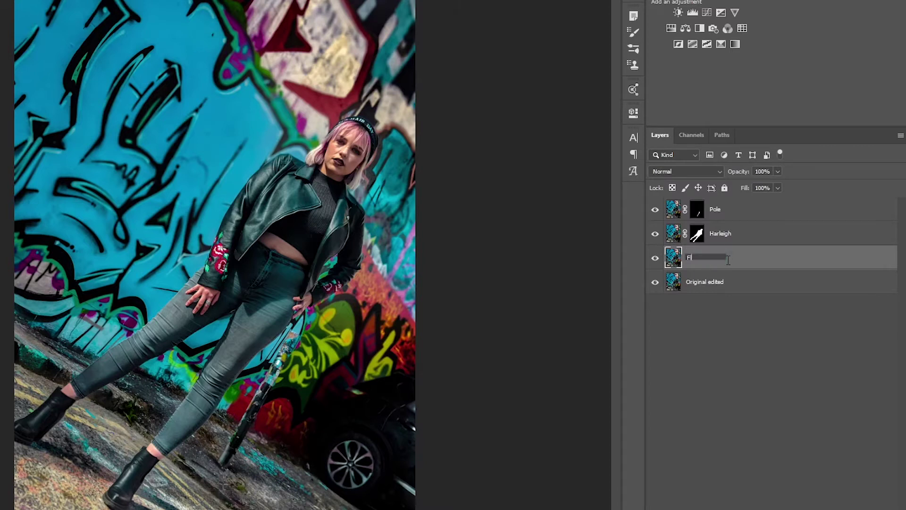
Step: Outline the floor along the base of the wall on the Floor layer, then subtract the woman's and the pole's masks from the selection
scroll(12, 328, "up", 2)
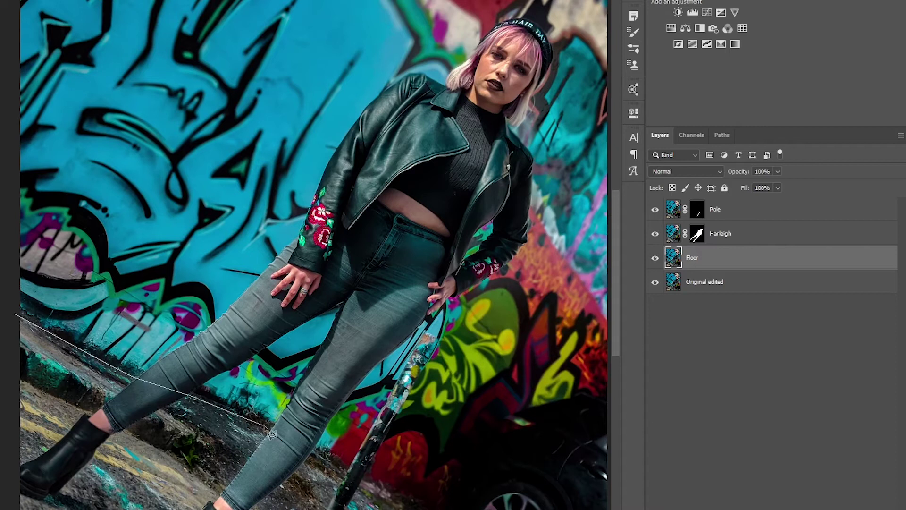
left_click(424, 509)
scroll(554, 336, "down", 8)
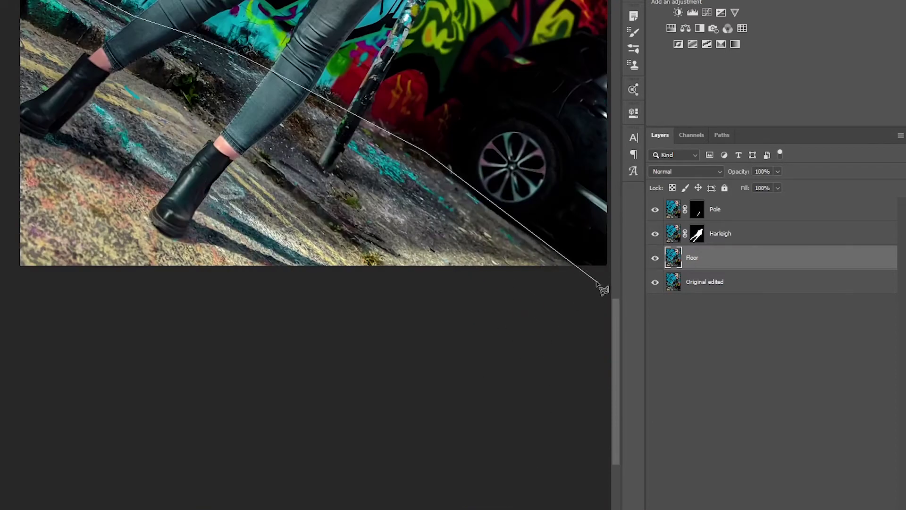
scroll(2, 290, "up", 4)
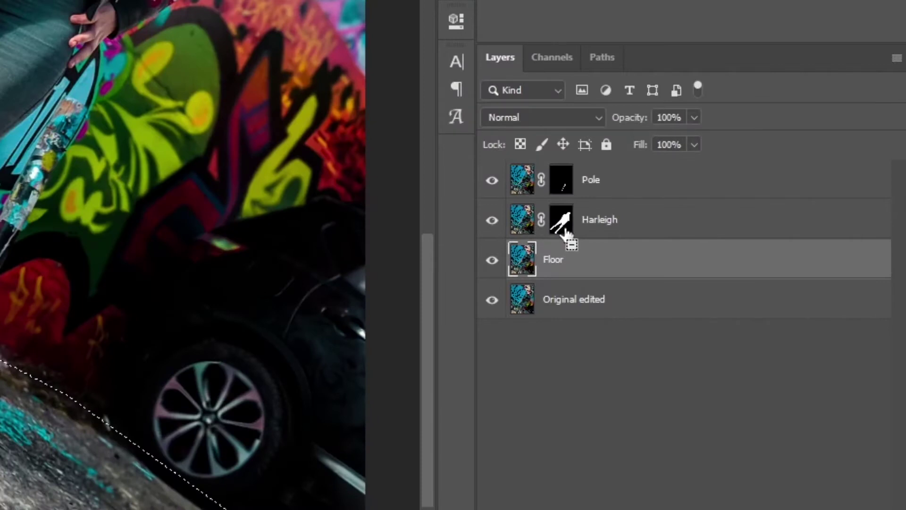
left_click(561, 190, "ctrl+alt")
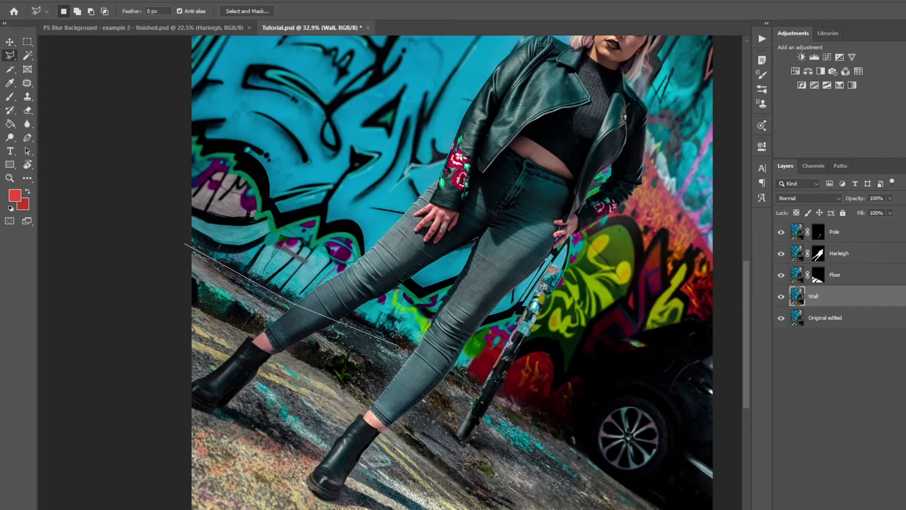
Step: Select the wall and car area above the floor edge, excluding the woman and pole, and mask the Wall layer with it
left_click(729, 436)
left_click(101, 71)
left_click_drag(305, 380, 428, 190)
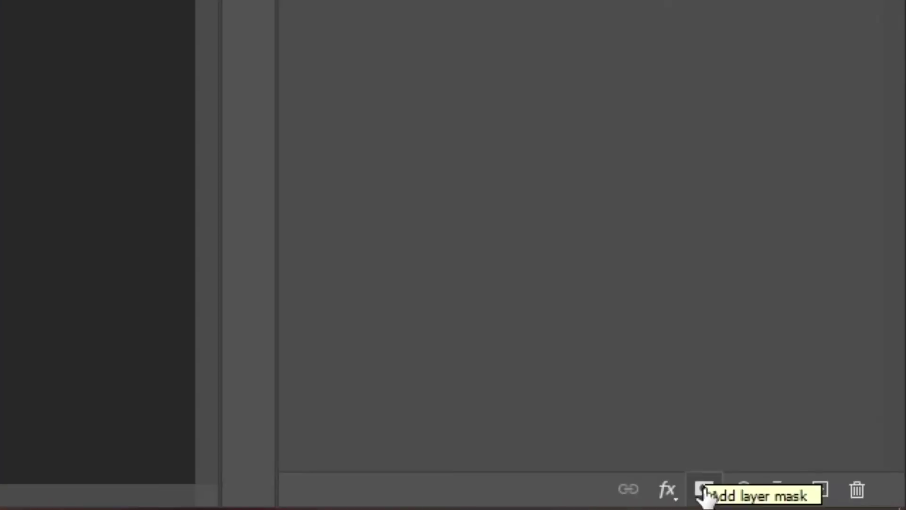
left_click(704, 491)
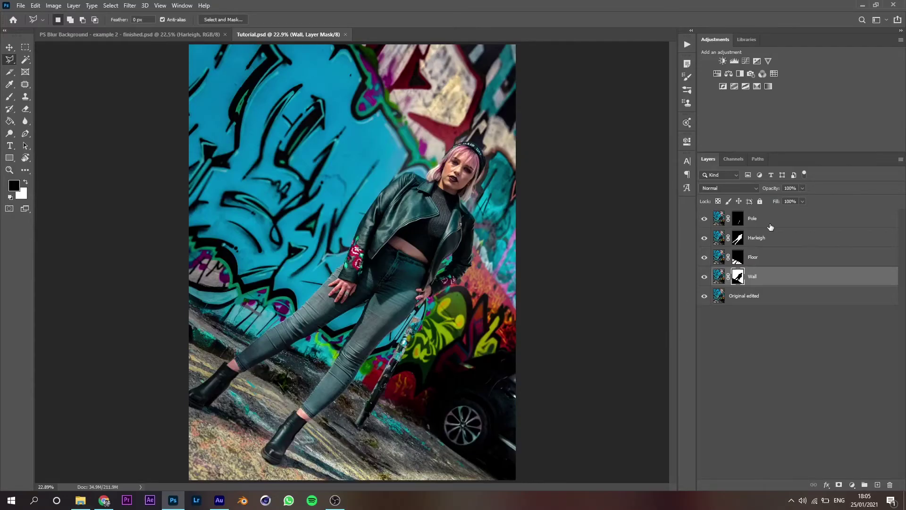
Step: Group the four masked layers from Wall up to Pole, expand the group and duplicate it
left_click(770, 227, "shift")
left_click_drag(779, 227, 850, 501)
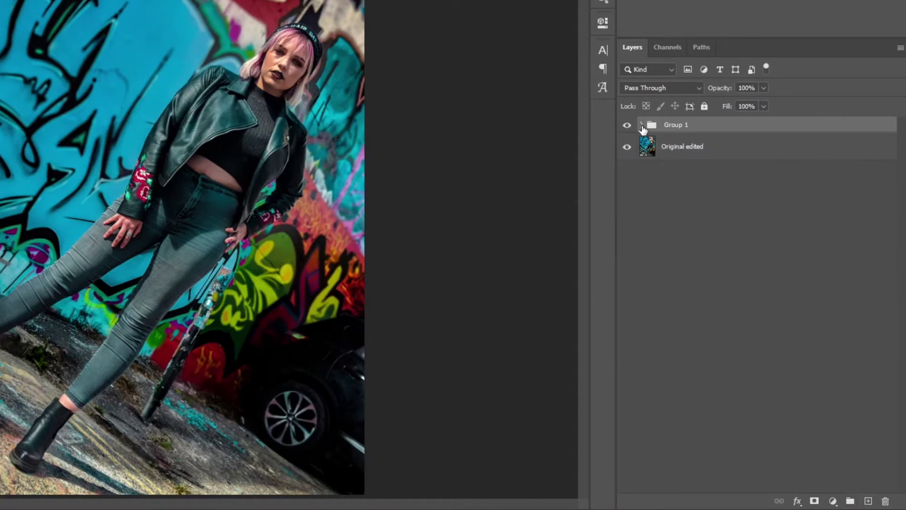
left_click(642, 126)
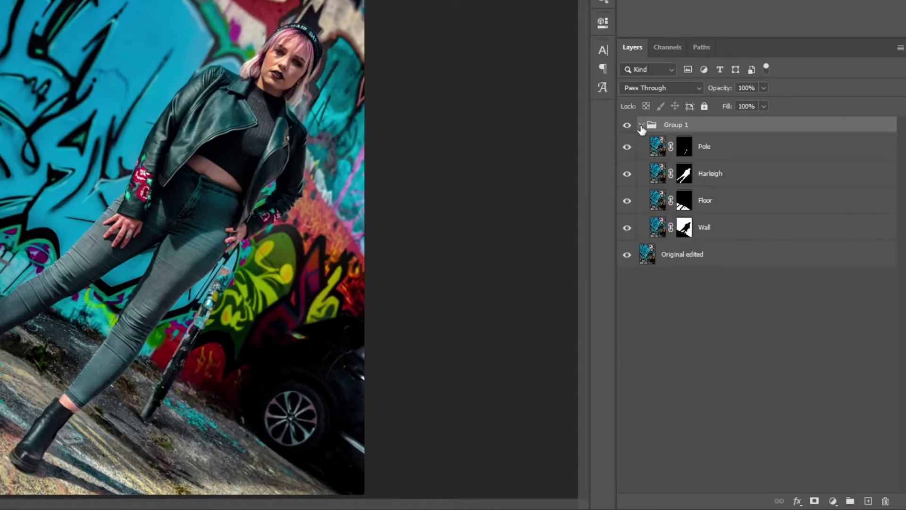
key("ctrl+j")
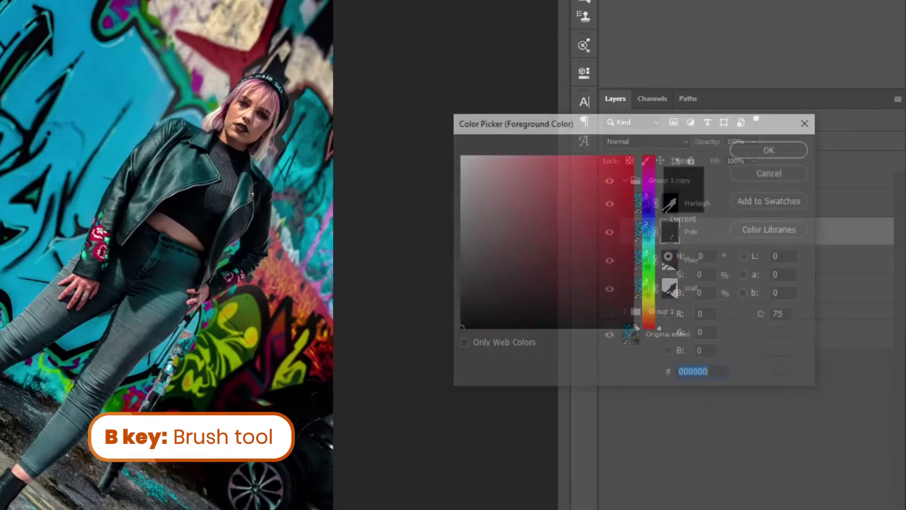
Step: Try the grey 9d9d9d as the foreground colour for painting on the mask
mouse_move(461, 245)
left_mouse_down()
mouse_move(431, 198)
mouse_move(427, 223)
left_mouse_up()
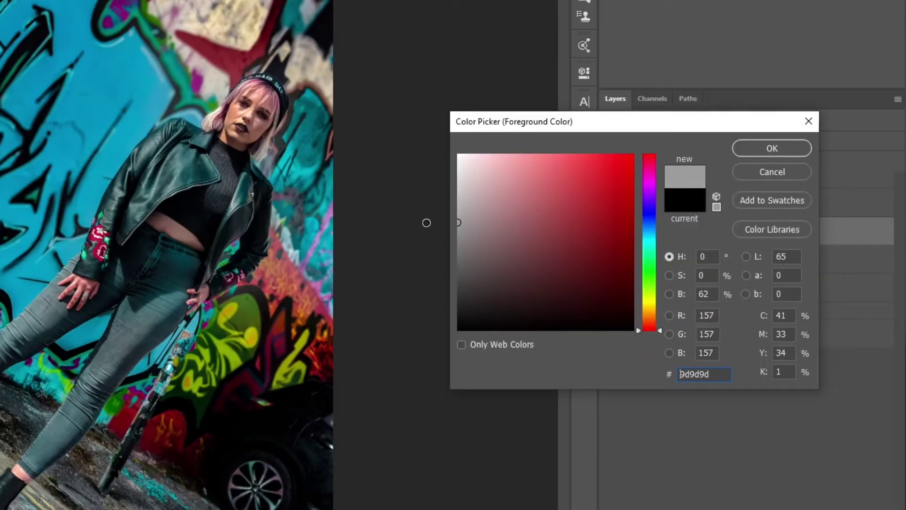
left_click(801, 144)
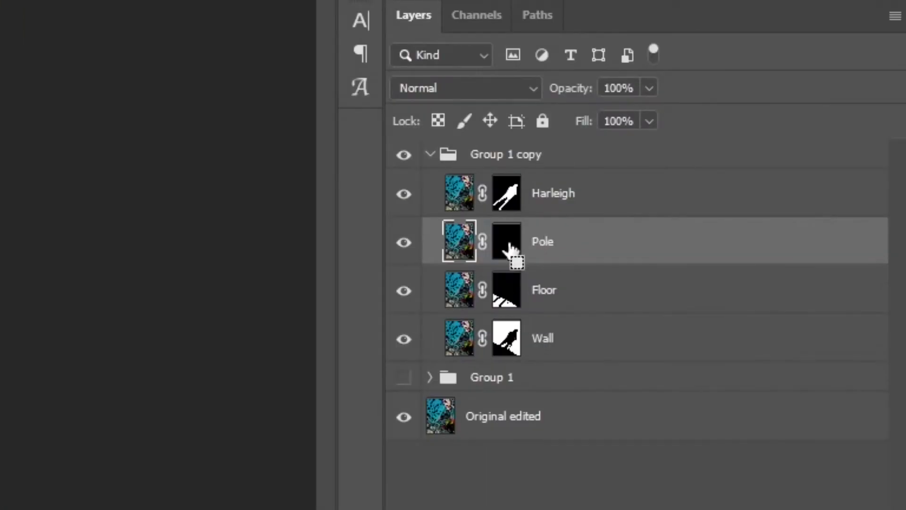
Step: Load the Pole layer's mask as a selection, paint the pole out on that mask and hide the Original edited layer
left_click(745, 250)
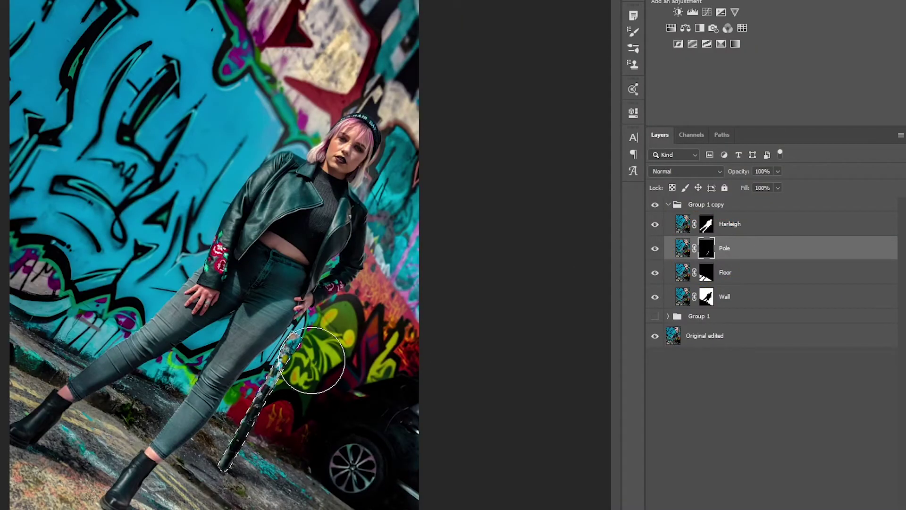
left_click(656, 337)
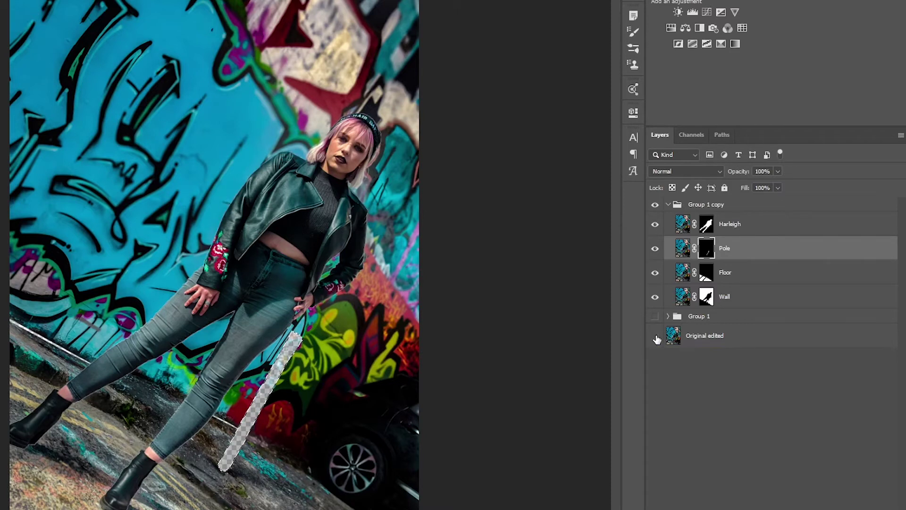